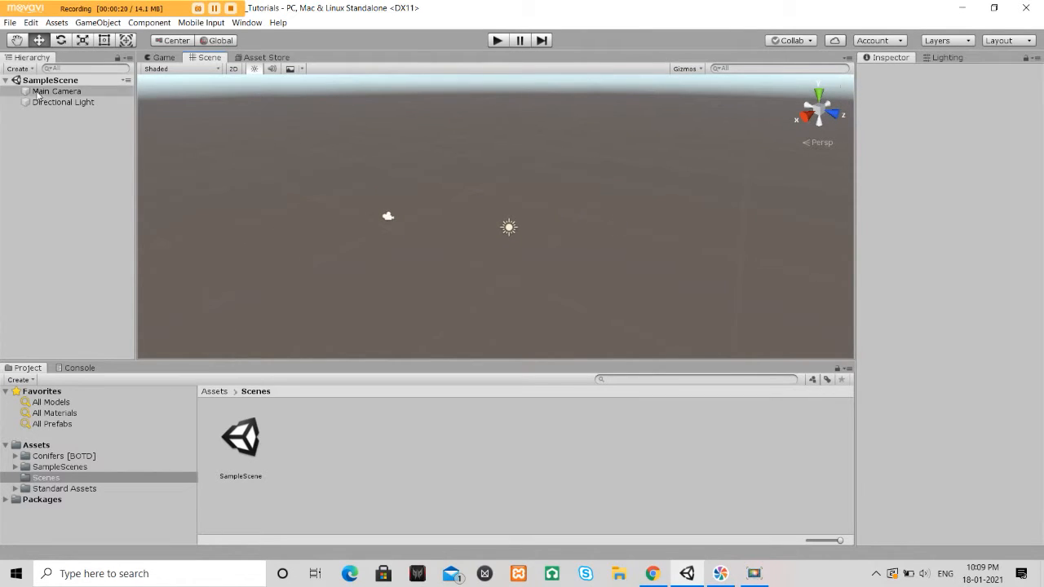
Step: Add a 3D Terrain object to SampleScene and select it for editing
click(20, 69)
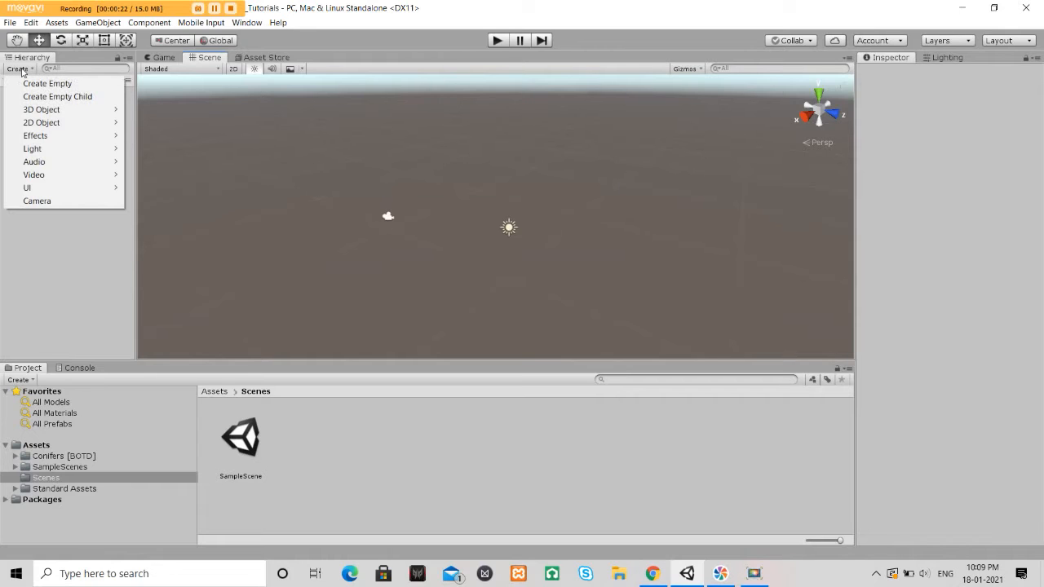
mouse_move(36, 115)
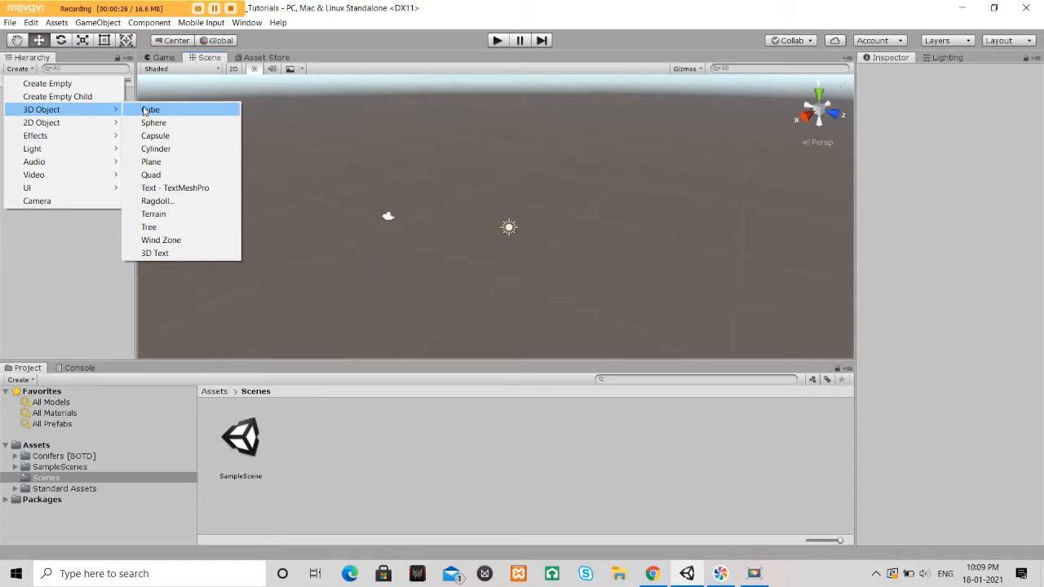
click(173, 215)
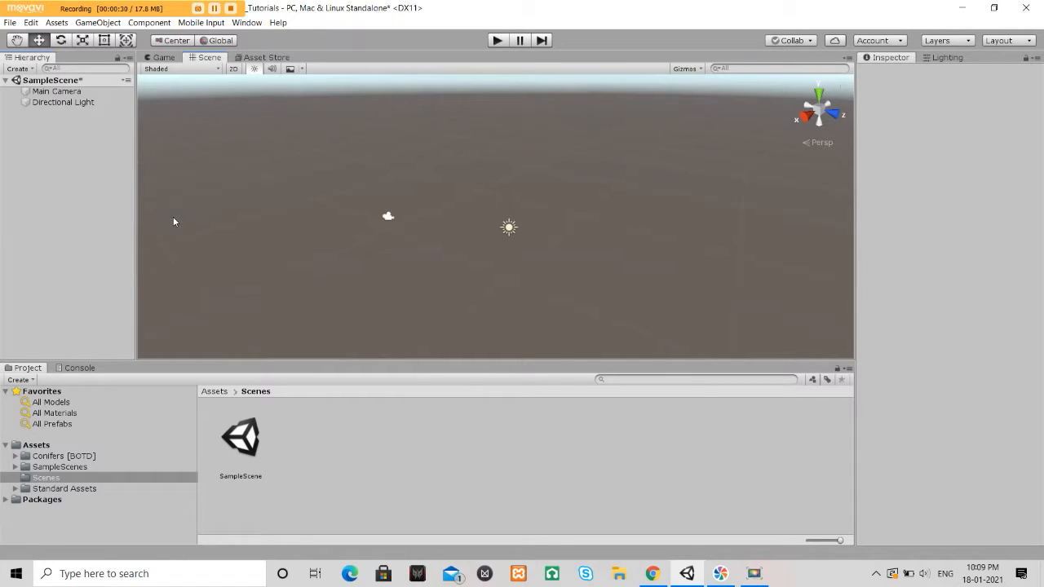
right_drag(385, 197, 932, 185)
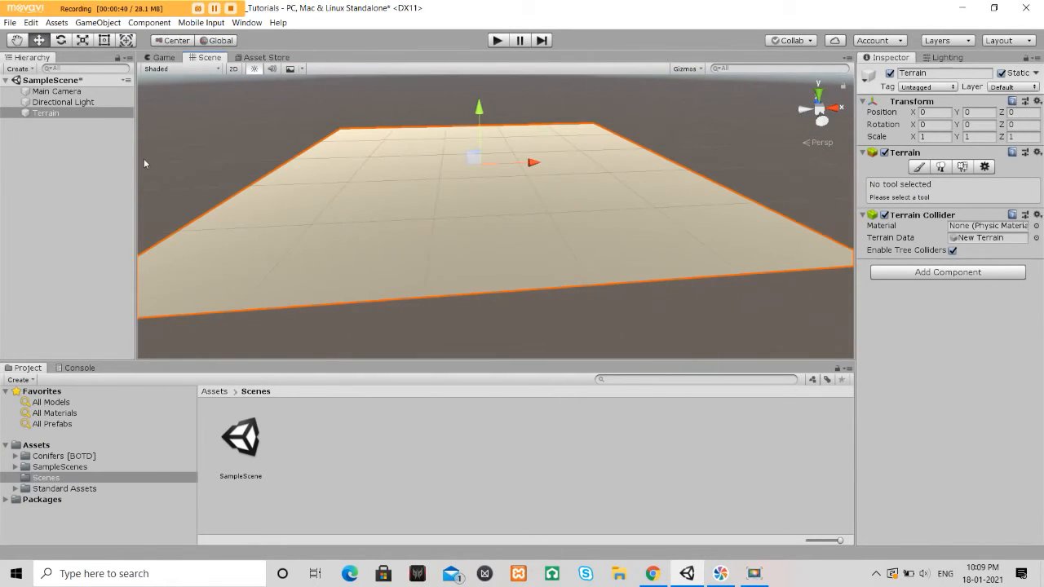
click(40, 115)
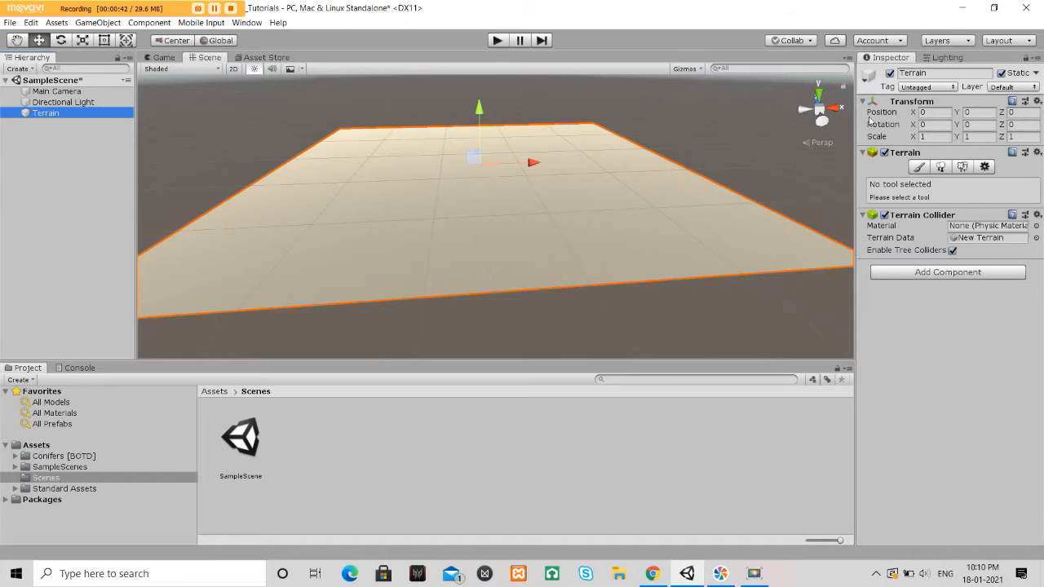
Step: Examine the Terrain component's sculpting and texture modes, tree painting, detail painting and terrain settings
click(917, 170)
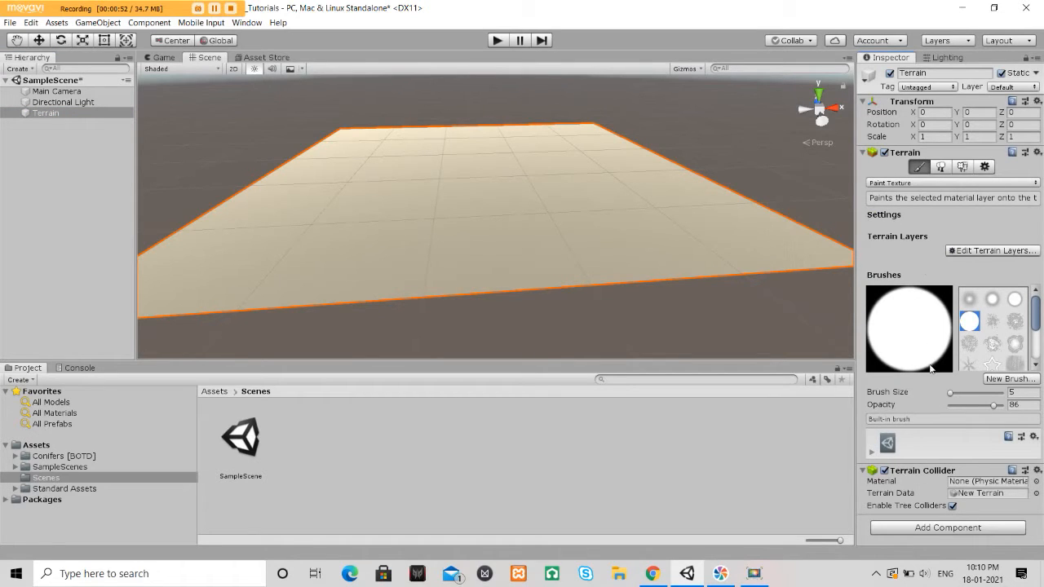
click(910, 183)
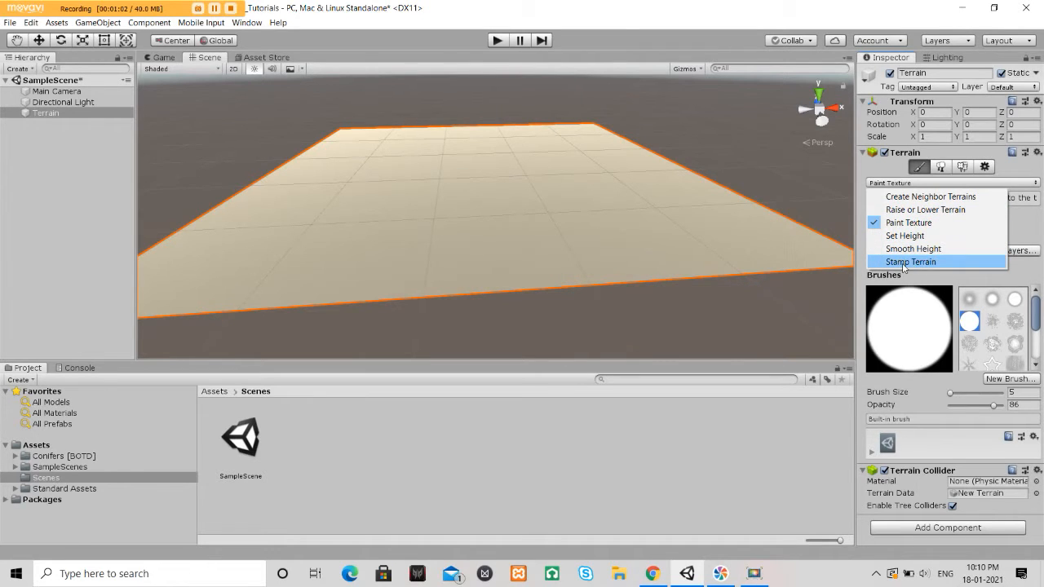
click(946, 167)
click(947, 168)
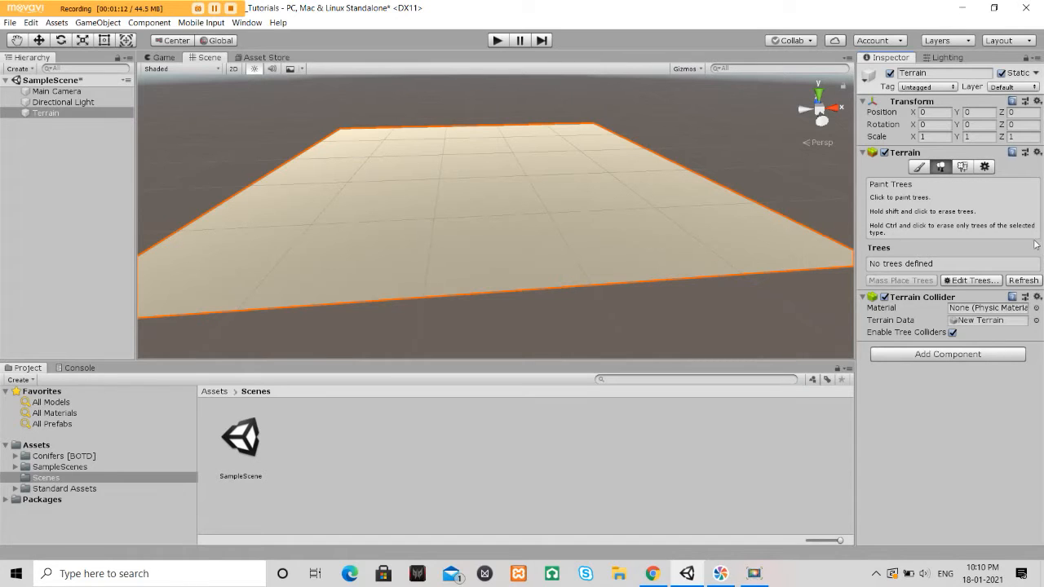
click(963, 167)
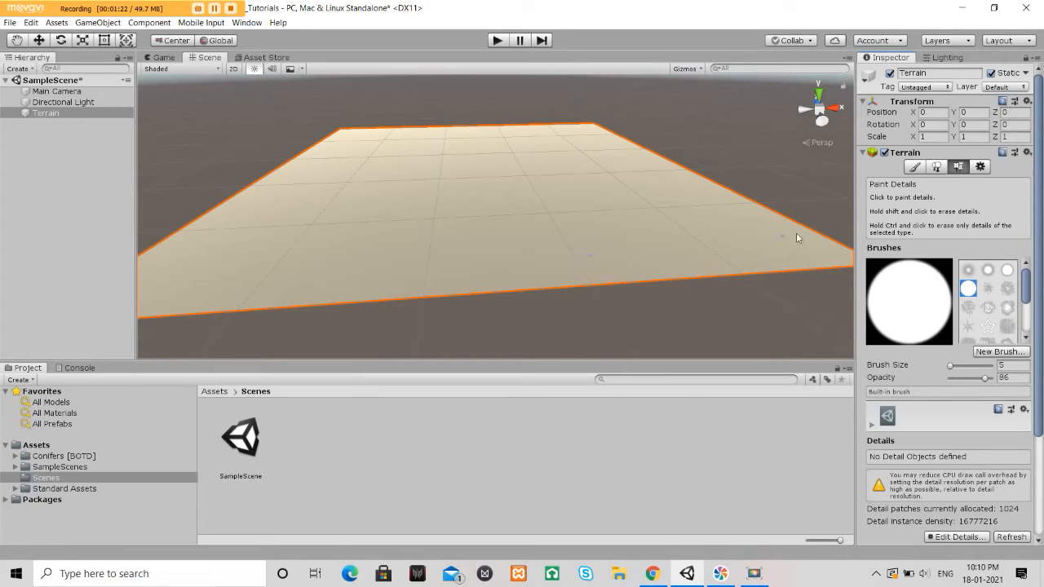
click(981, 167)
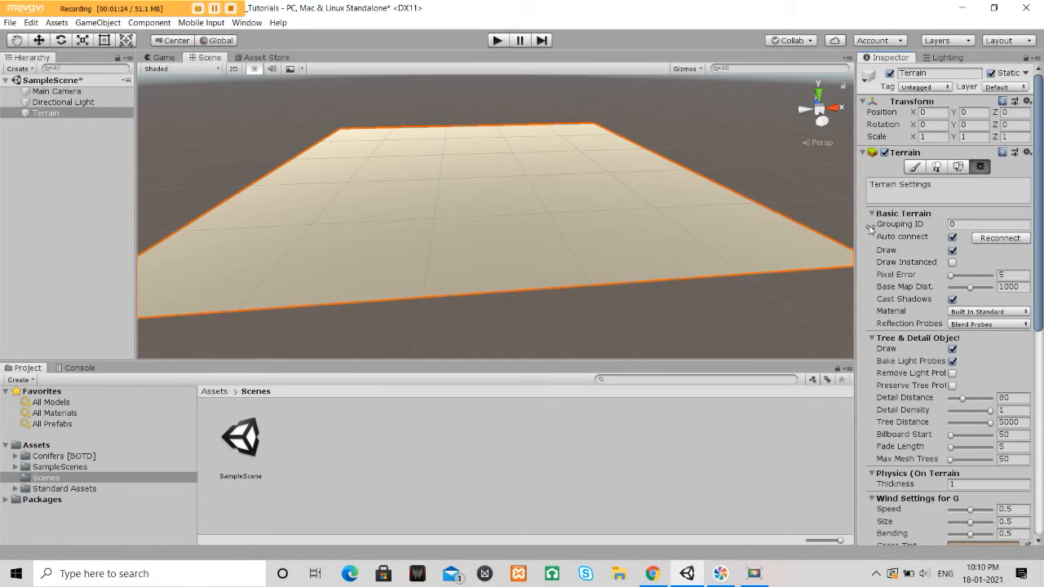
scroll(907, 375, down, 5)
scroll(907, 376, up, 5)
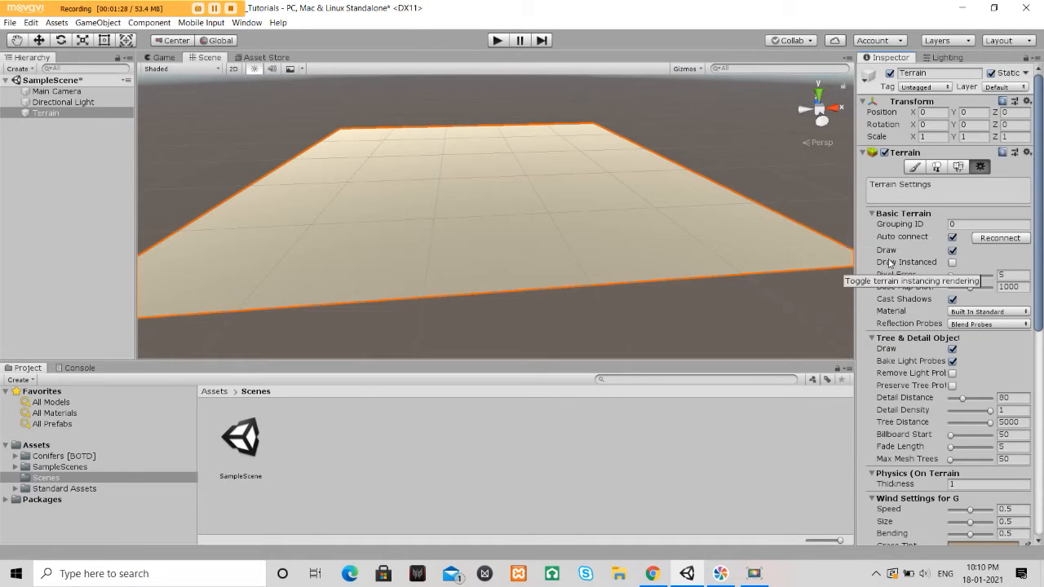
Step: Set up Raise or Lower Terrain with the second soft round brush, brush size 99 and opacity 8
click(915, 168)
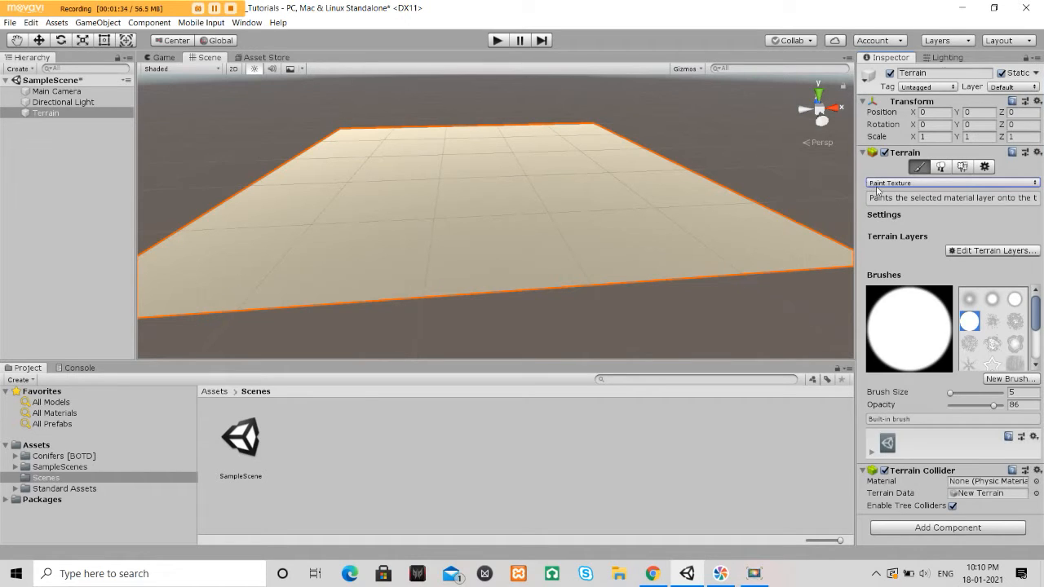
click(896, 185)
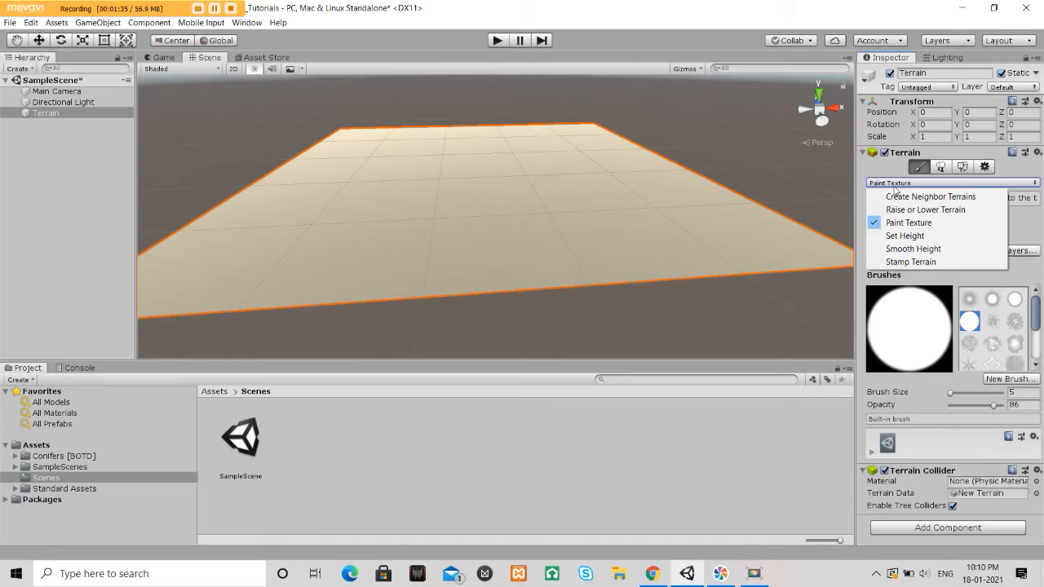
click(925, 210)
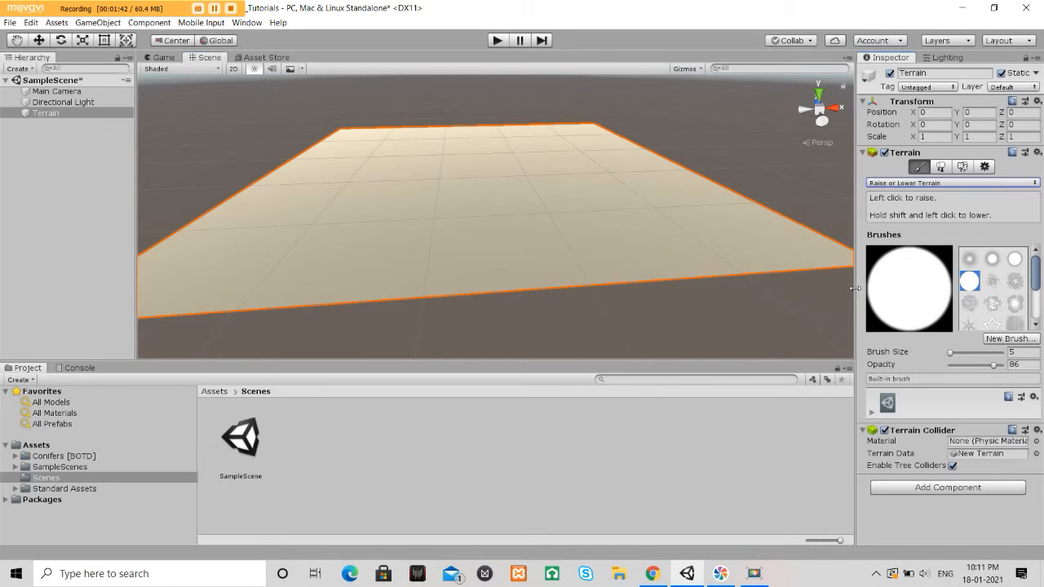
drag(855, 288, 801, 288)
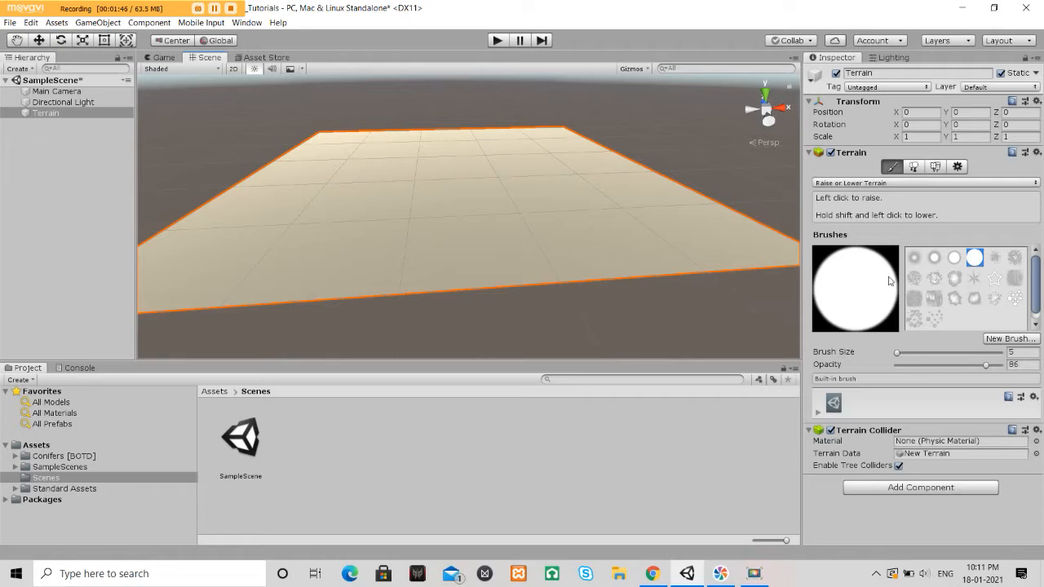
click(935, 258)
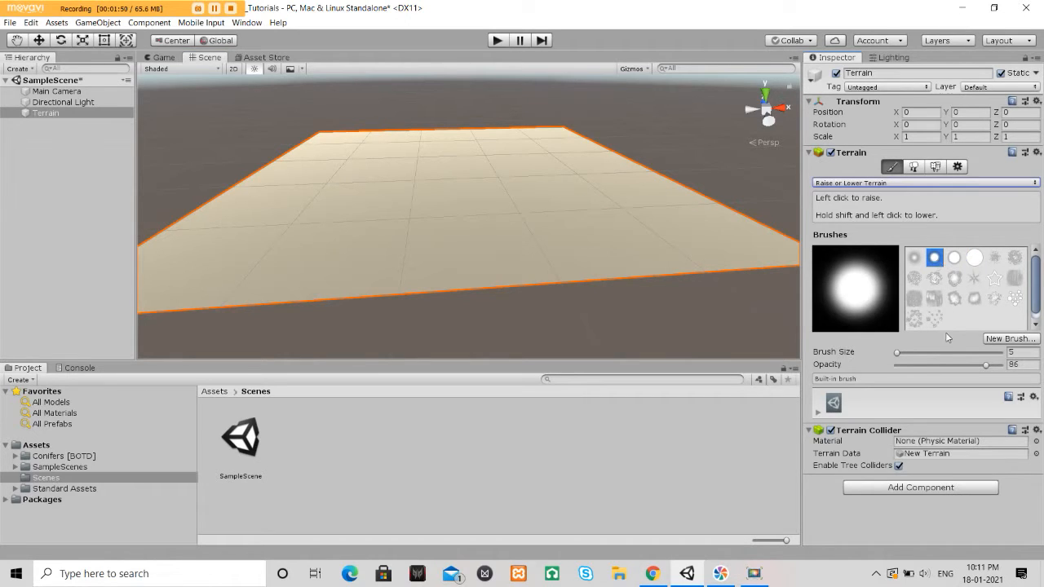
drag(898, 354, 922, 356)
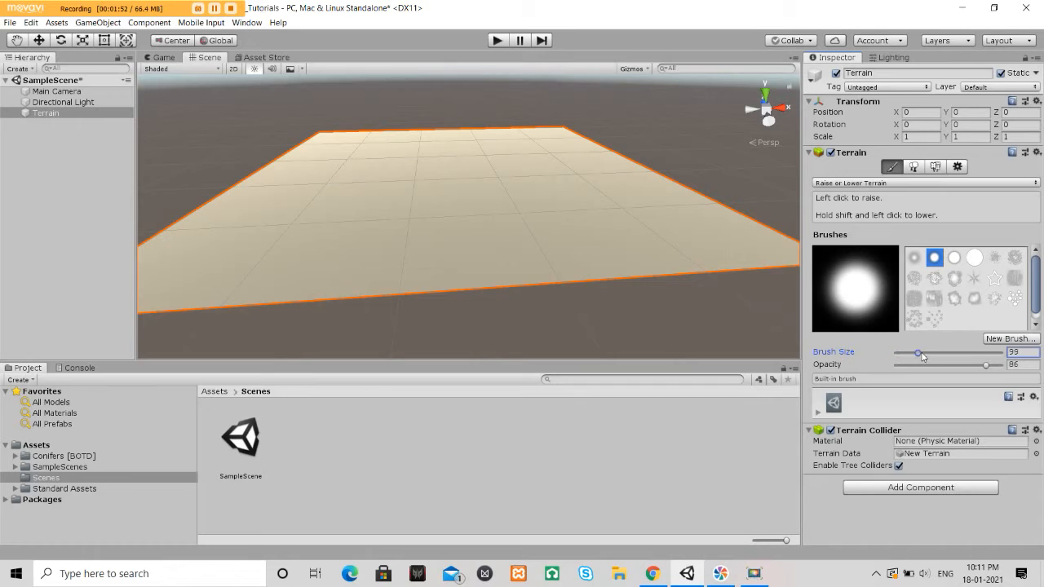
drag(984, 368, 907, 368)
drag(907, 371, 908, 371)
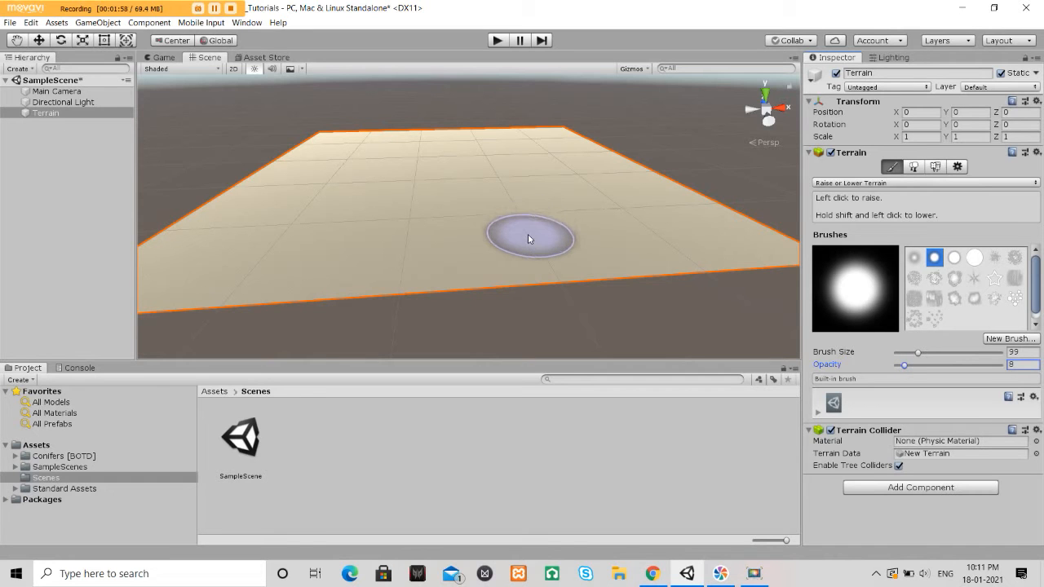
Step: Sculpt rolling hills and winding ridges across the flat terrain with the soft round brush
alt+drag(549, 249, 625, 243)
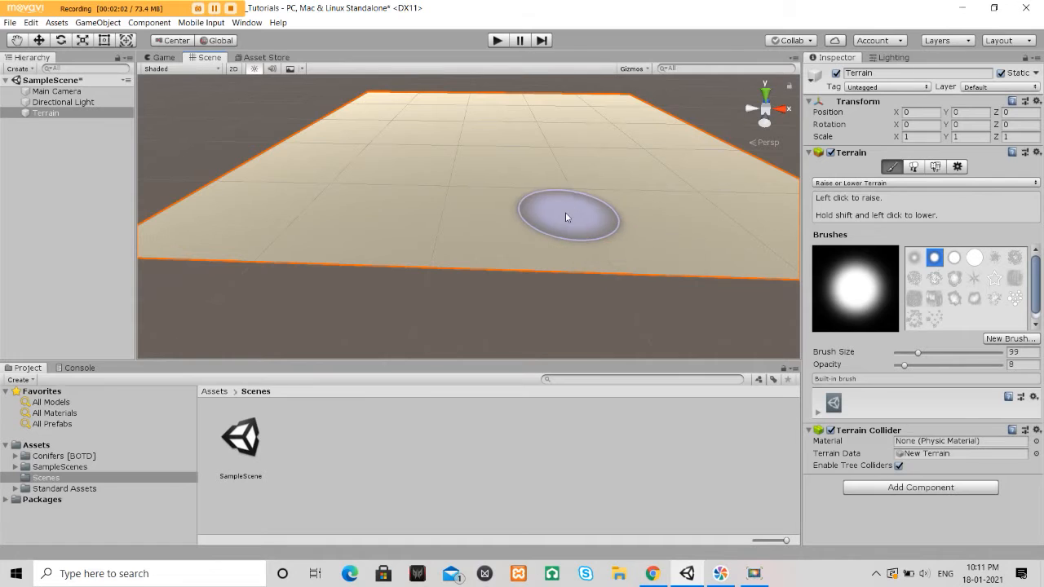
drag(275, 200, 287, 199)
drag(417, 194, 530, 201)
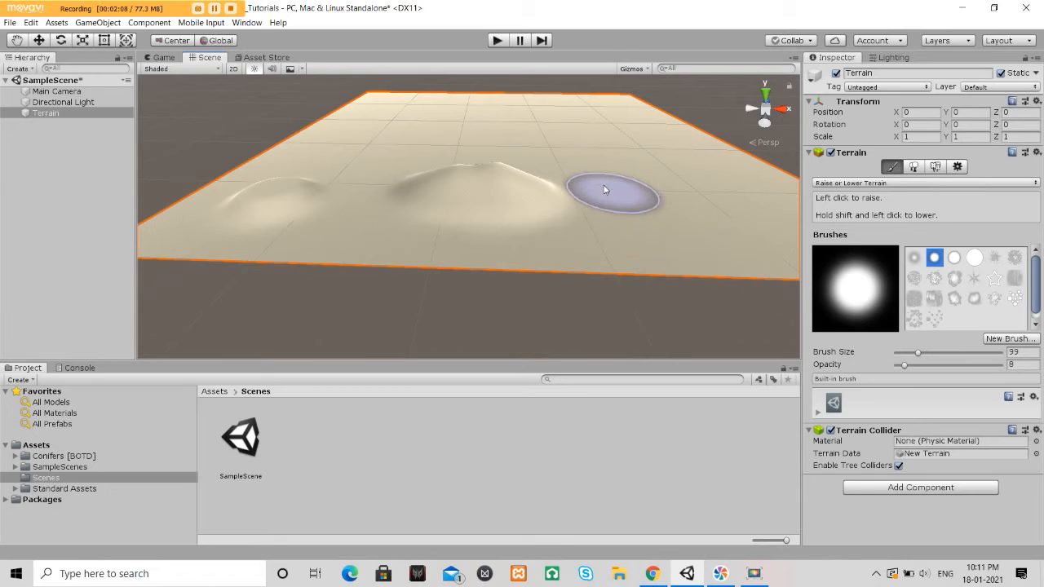
mouse_move(596, 144)
mouse_down()
mouse_move(683, 188)
mouse_move(530, 135)
mouse_move(524, 111)
mouse_move(327, 145)
mouse_move(394, 224)
mouse_move(461, 236)
mouse_move(616, 230)
mouse_move(699, 212)
mouse_move(692, 189)
mouse_up()
mouse_move(693, 189)
right_down()
mouse_move(661, 109)
mouse_move(578, 112)
mouse_move(587, 107)
right_up()
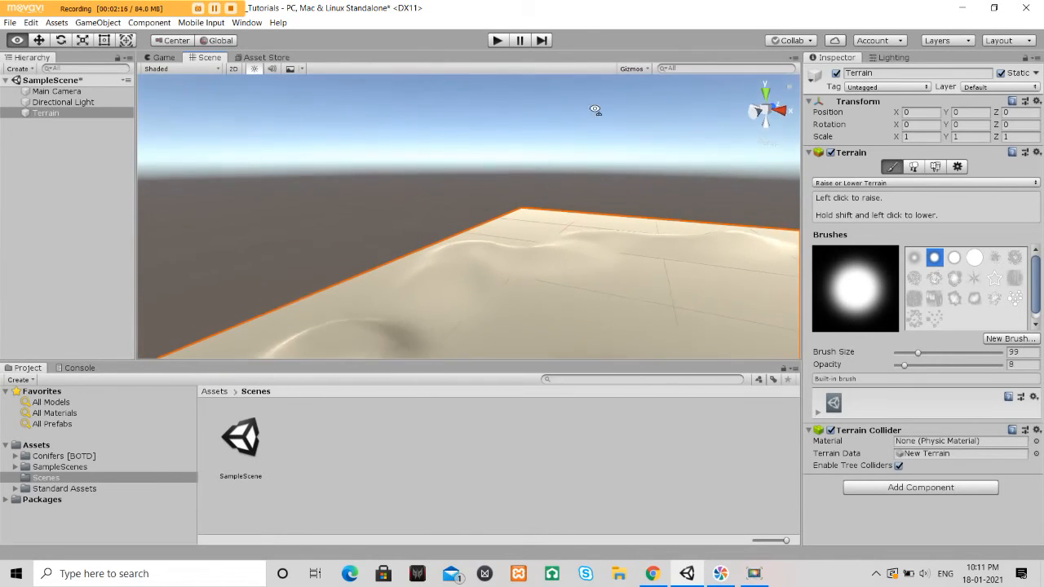
scroll(699, 182, up, 5)
key(s)
mouse_move(954, 245)
right_down()
mouse_move(971, 229)
mouse_move(965, 214)
mouse_move(860, 214)
mouse_move(907, 213)
mouse_move(645, 168)
right_up()
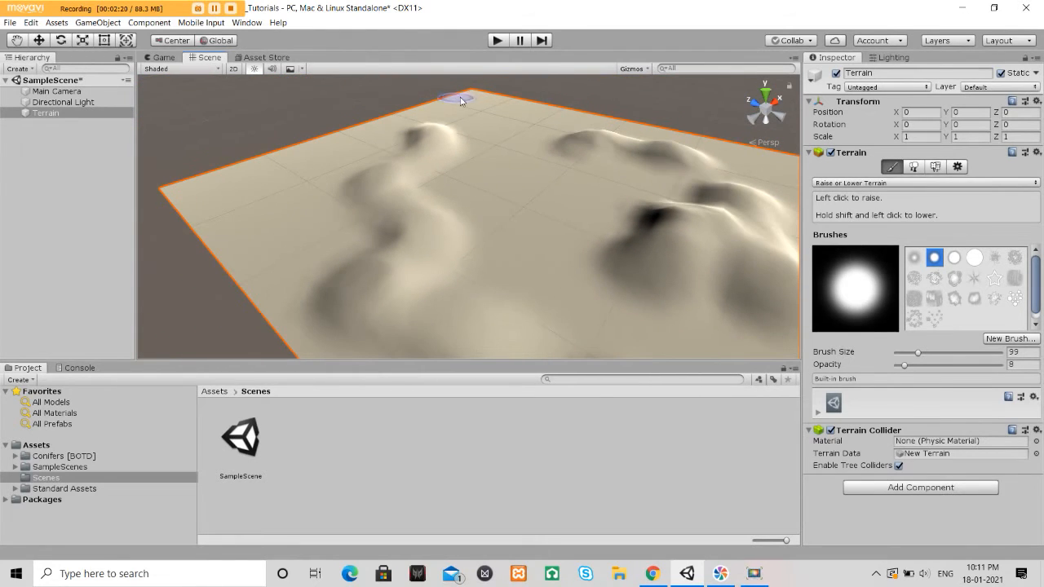
mouse_move(378, 128)
mouse_down()
mouse_move(258, 172)
mouse_move(272, 275)
mouse_move(343, 270)
mouse_up()
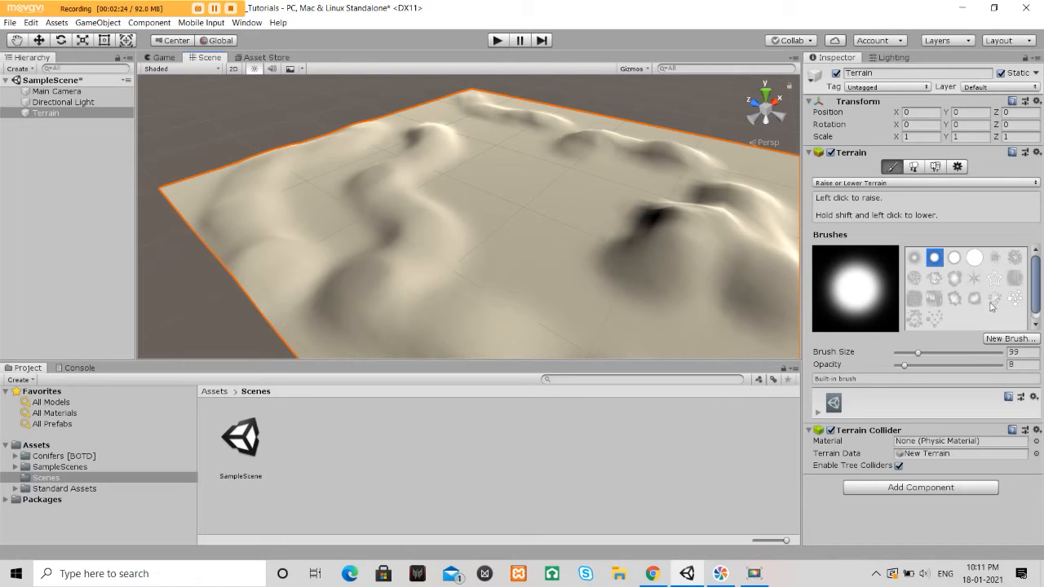
Step: Roughen the slope of the large hill into rocky bumps using the cloudy patch brush
click(915, 320)
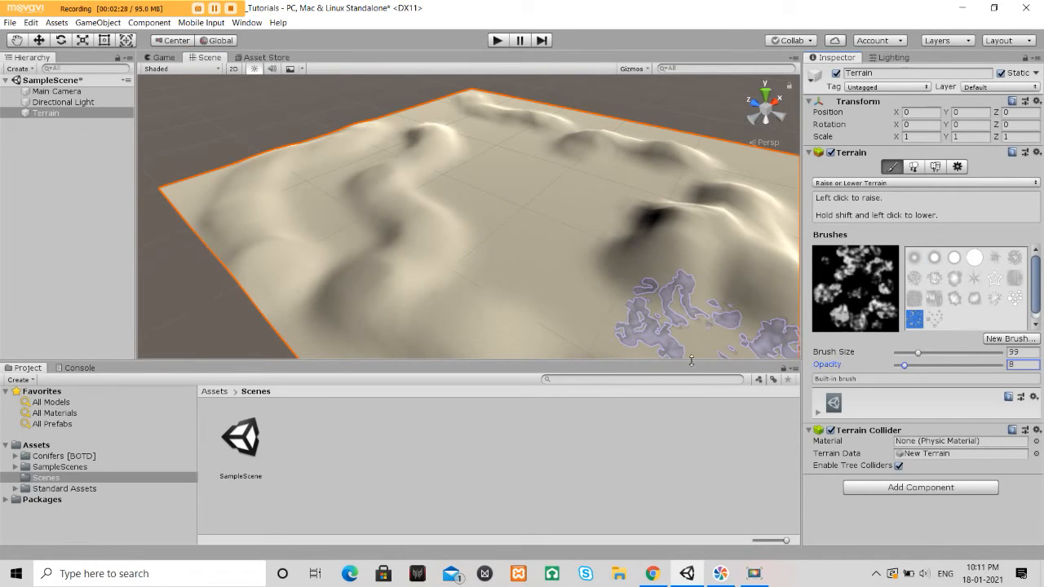
drag(721, 295, 736, 275)
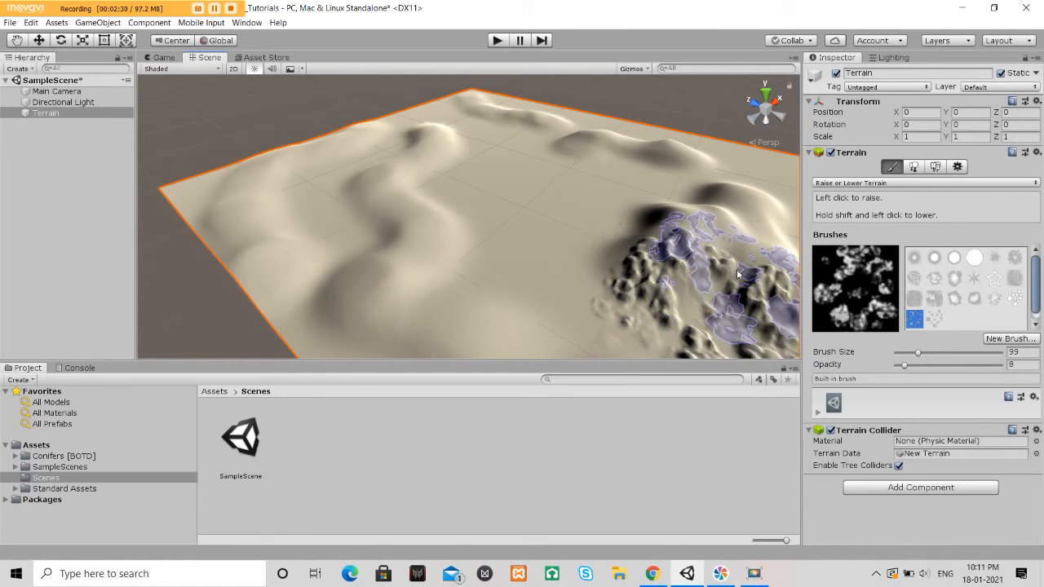
mouse_move(771, 204)
alt+mouse_down()
mouse_move(743, 237)
mouse_move(783, 214)
mouse_move(779, 138)
mouse_move(612, 253)
alt+mouse_up()
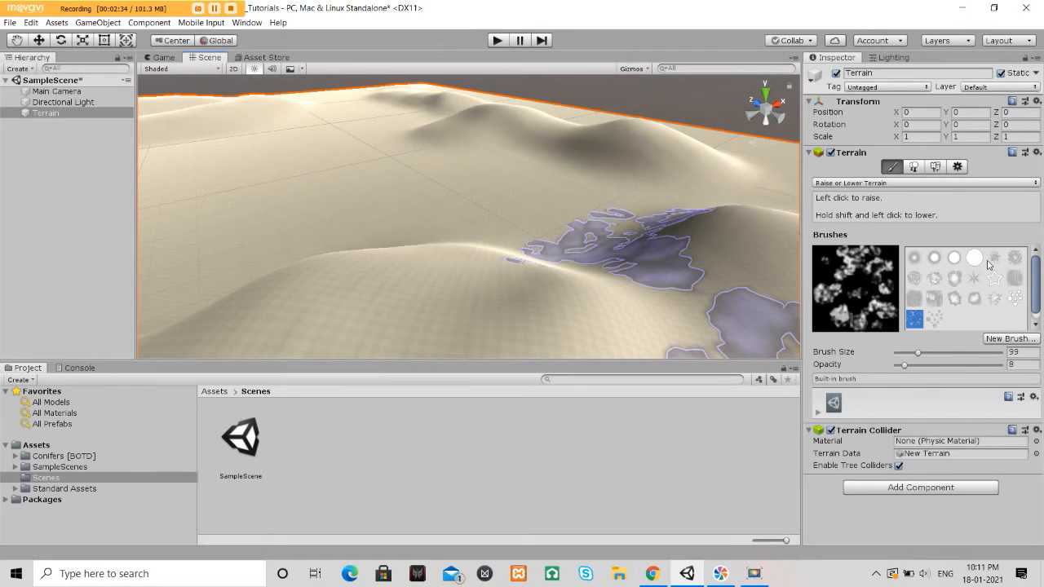
Step: Raise subtle bumps on the flat ground between the hills using the speckled brush at opacity 2
click(995, 258)
alt+drag(686, 244, 604, 235)
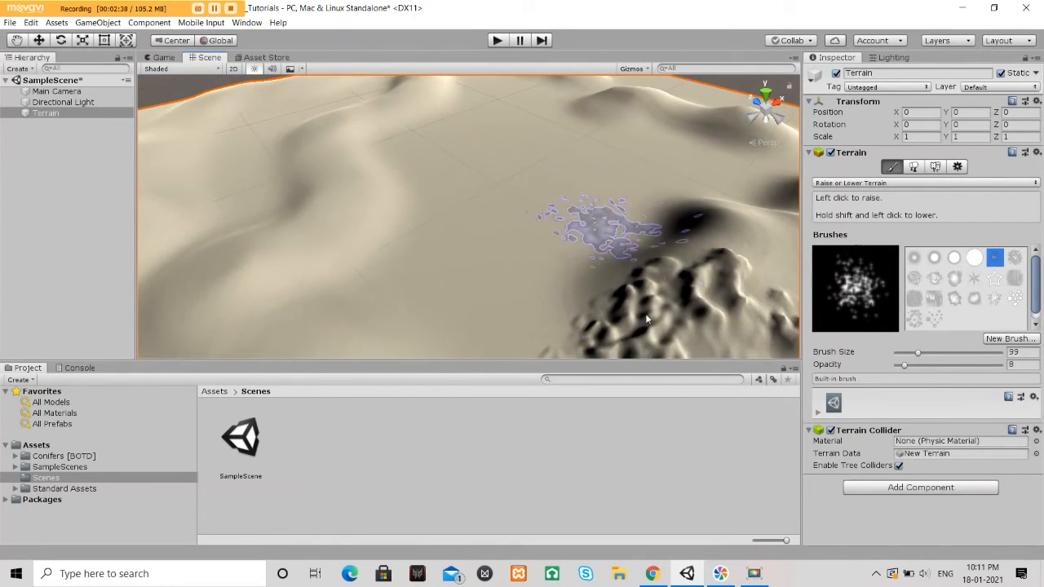
drag(904, 369, 898, 365)
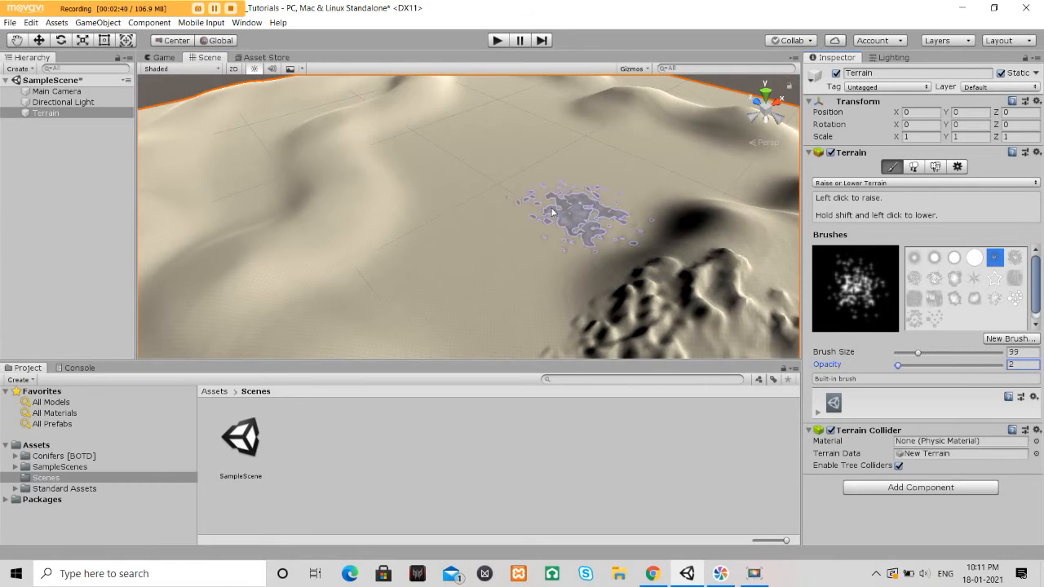
click(431, 198)
mouse_move(464, 273)
mouse_down()
mouse_move(617, 180)
mouse_move(501, 152)
mouse_move(280, 128)
mouse_move(230, 182)
mouse_up()
mouse_move(300, 128)
alt+mouse_down()
mouse_move(462, 187)
mouse_move(455, 170)
mouse_move(792, 243)
mouse_move(466, 168)
alt+mouse_up()
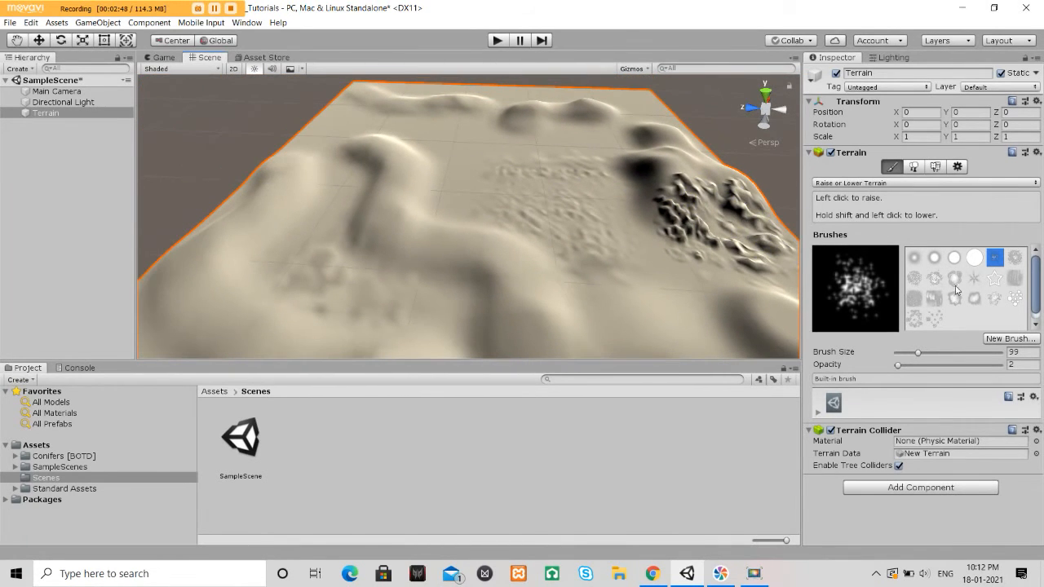
Step: Soften the rocky hill and nearby terrain using Smooth Height with soft round brushes at opacity 30
click(933, 259)
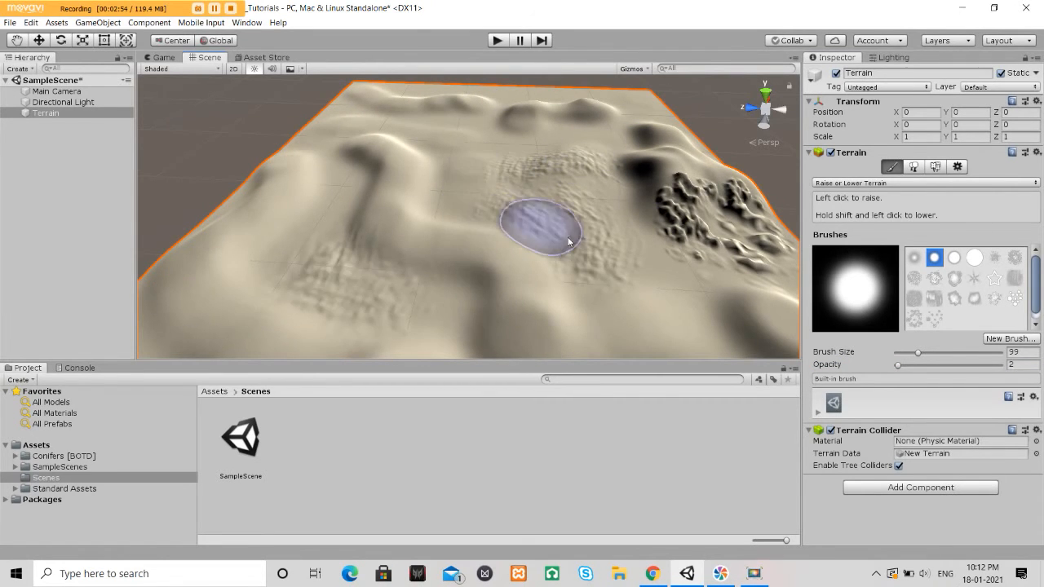
mouse_move(489, 204)
alt+mouse_down()
mouse_move(618, 245)
mouse_move(587, 229)
mouse_move(650, 234)
mouse_move(638, 236)
alt+mouse_up()
click(829, 183)
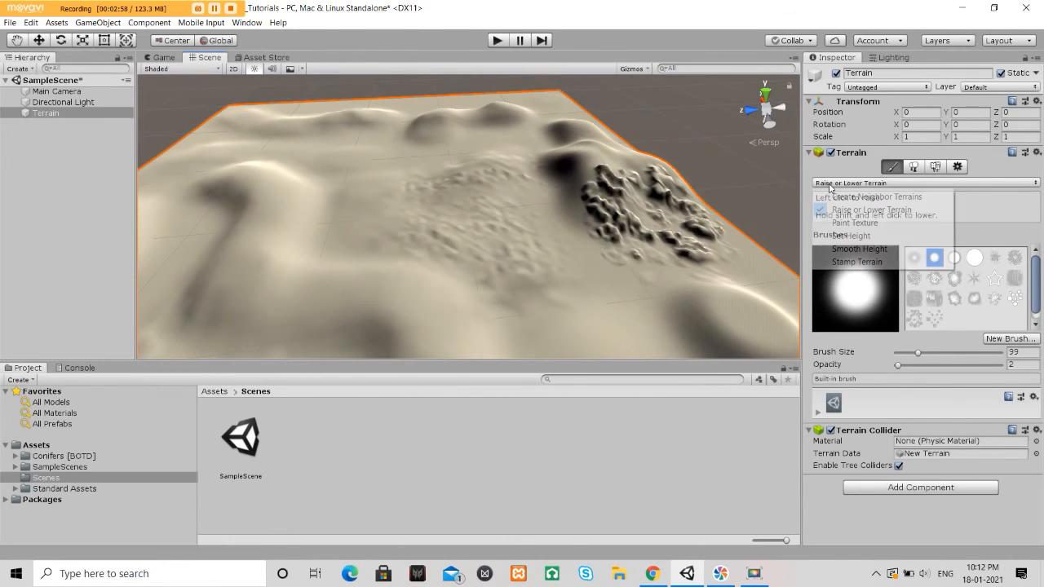
click(859, 249)
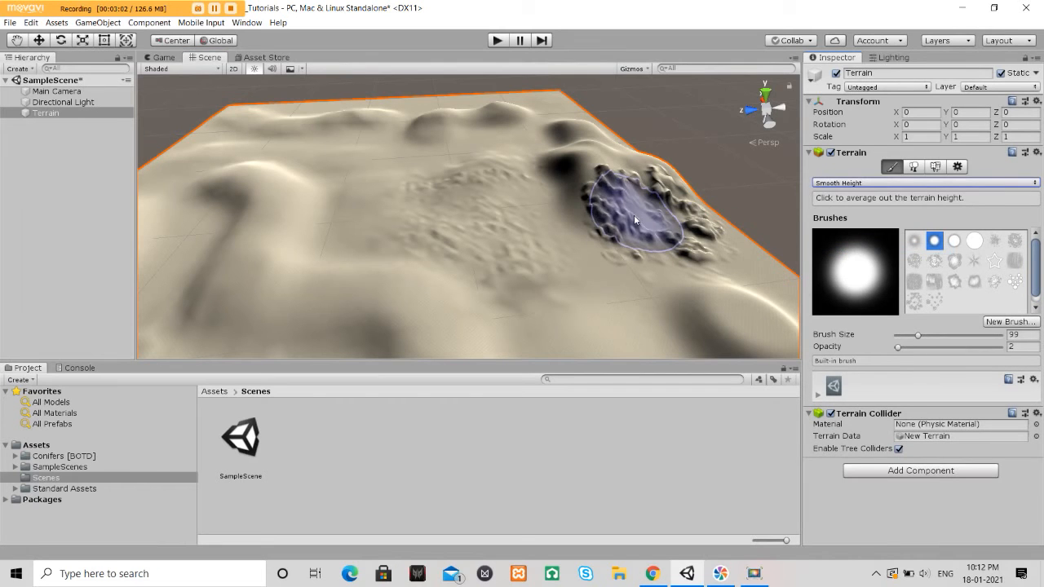
drag(898, 348, 928, 348)
mouse_move(660, 233)
mouse_down()
mouse_move(673, 200)
mouse_move(607, 215)
mouse_move(643, 189)
mouse_move(676, 204)
mouse_move(629, 233)
mouse_move(606, 205)
mouse_move(543, 218)
mouse_move(443, 177)
mouse_move(478, 249)
mouse_move(443, 254)
mouse_move(531, 257)
mouse_move(454, 193)
mouse_move(427, 203)
mouse_move(566, 310)
mouse_move(729, 319)
mouse_move(758, 306)
mouse_move(701, 300)
mouse_up()
scroll(702, 307, down, 3)
click(913, 242)
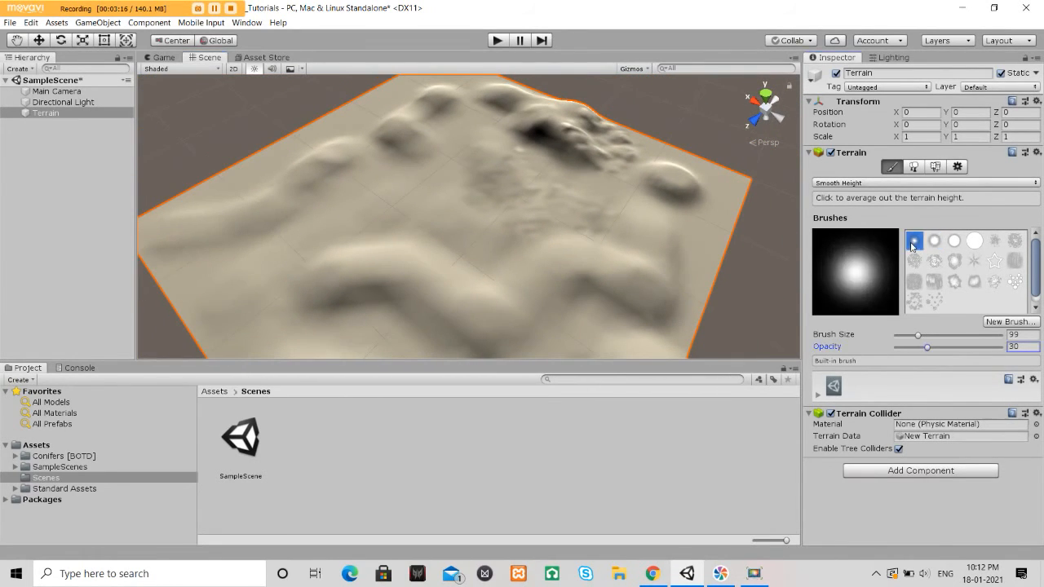
mouse_move(201, 226)
mouse_down()
mouse_move(175, 210)
mouse_move(261, 181)
mouse_up()
Step: Raise sharp mountain peaks along the terrain's outer edges using Raise or Lower Terrain, brush size 43 and opacity 77
mouse_move(928, 347)
mouse_down()
mouse_move(977, 347)
mouse_move(906, 336)
mouse_up()
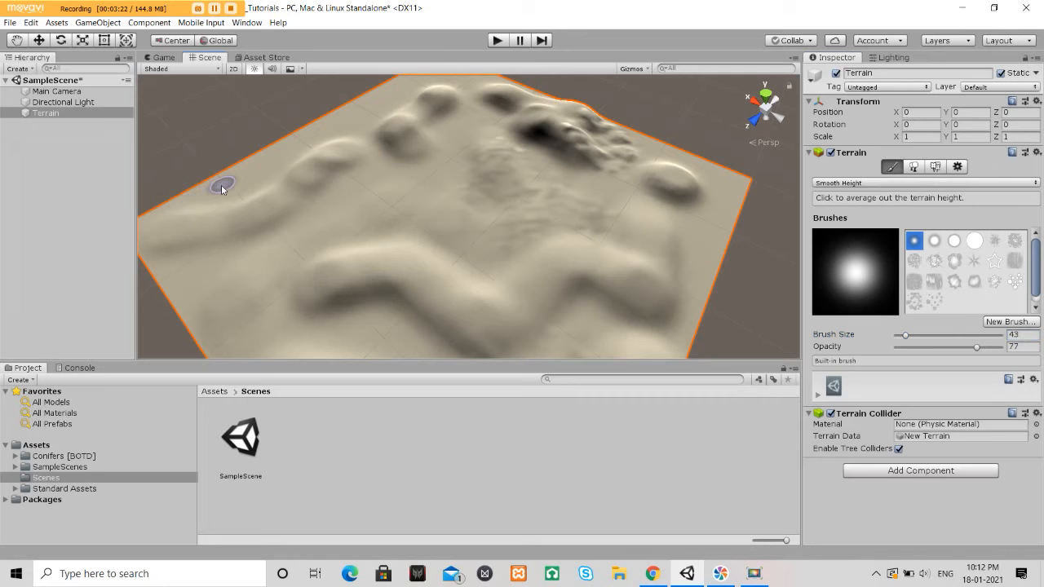
click(926, 182)
click(844, 211)
mouse_move(159, 206)
mouse_down()
mouse_move(187, 175)
mouse_move(356, 134)
mouse_move(163, 209)
mouse_move(204, 283)
mouse_move(227, 284)
mouse_move(276, 363)
mouse_up()
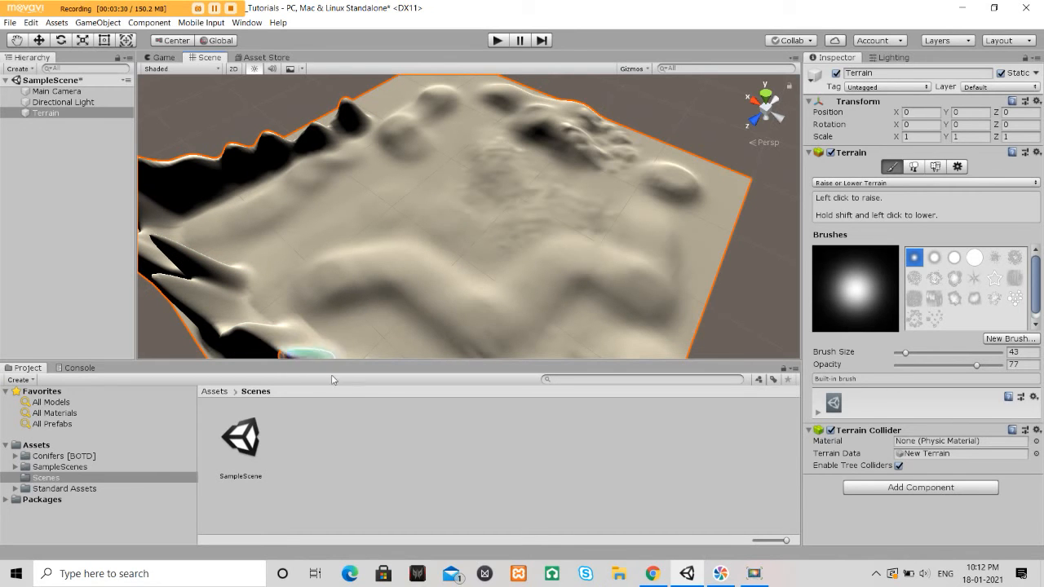
alt+drag(486, 245, 1032, 166)
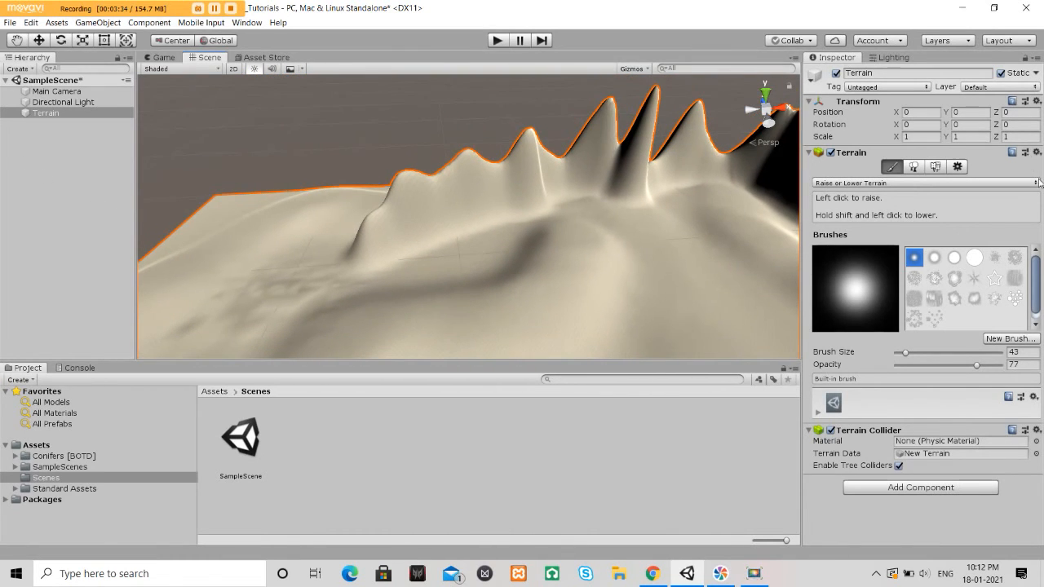
drag(339, 219, 226, 232)
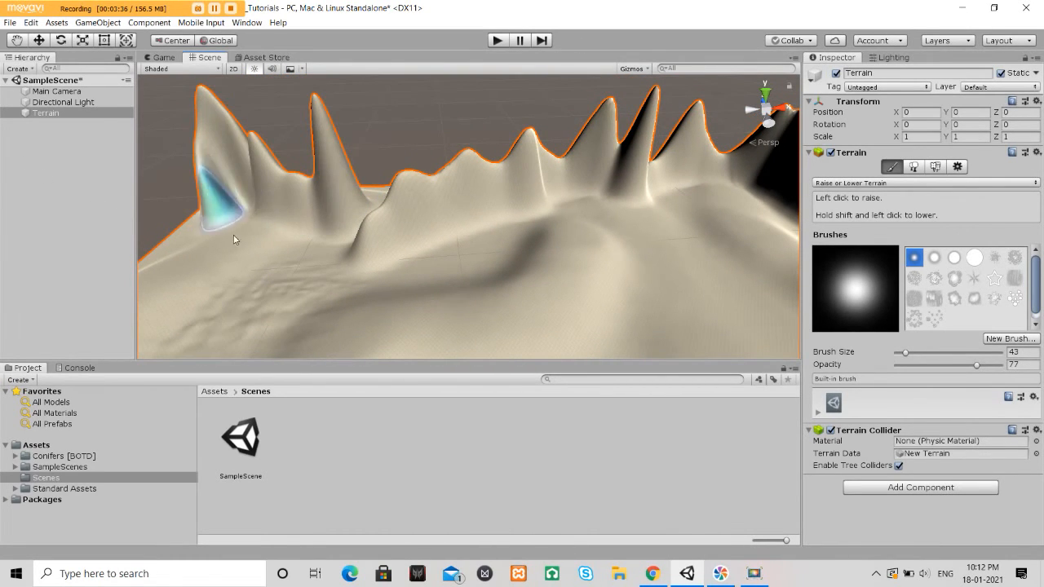
Step: Extend the chain of mountain peaks around the remaining terrain borders with the same soft brush
mouse_move(217, 299)
alt+mouse_down()
mouse_move(334, 234)
mouse_move(512, 233)
mouse_move(415, 209)
mouse_move(315, 221)
alt+mouse_up()
mouse_move(402, 199)
alt+mouse_down()
mouse_move(215, 191)
mouse_move(345, 168)
mouse_move(210, 233)
mouse_move(204, 198)
mouse_move(142, 183)
mouse_move(405, 185)
mouse_move(337, 151)
alt+mouse_up()
alt+drag(257, 155, 390, 148)
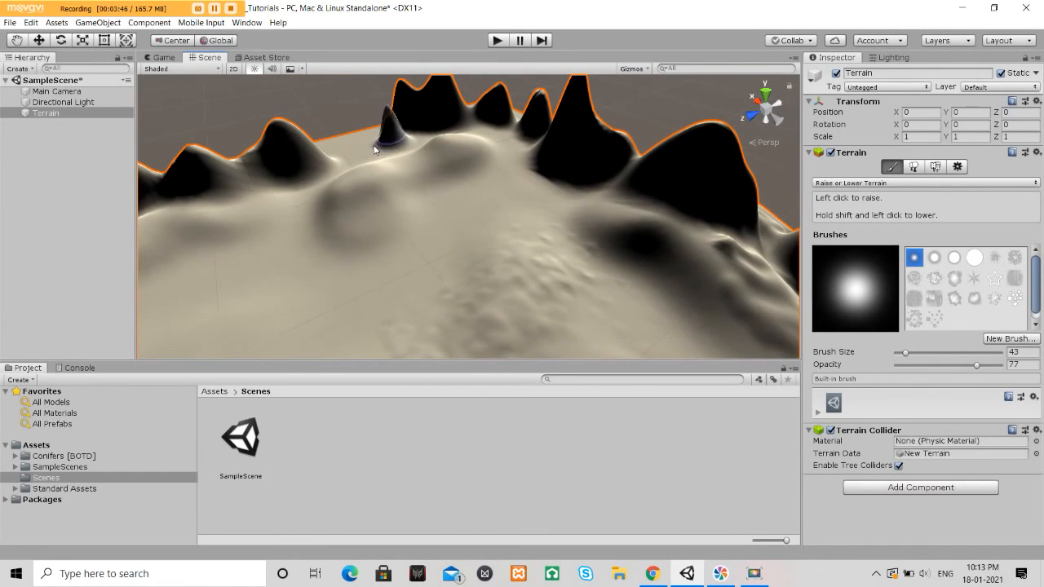
alt+drag(451, 177, 273, 124)
alt+drag(400, 253, 439, 133)
alt+drag(451, 199, 86, 274)
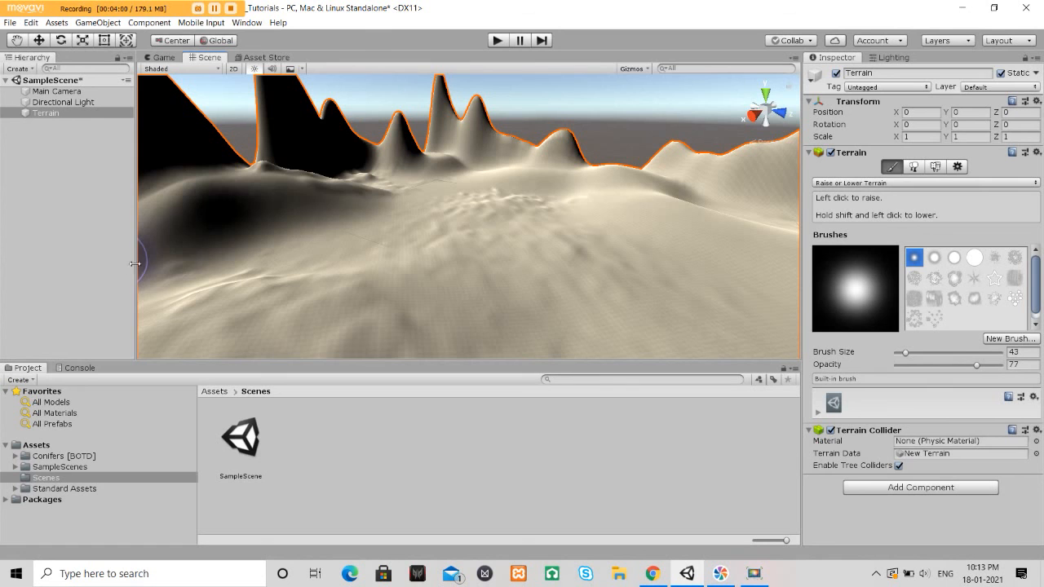
alt+drag(607, 239, 205, 240)
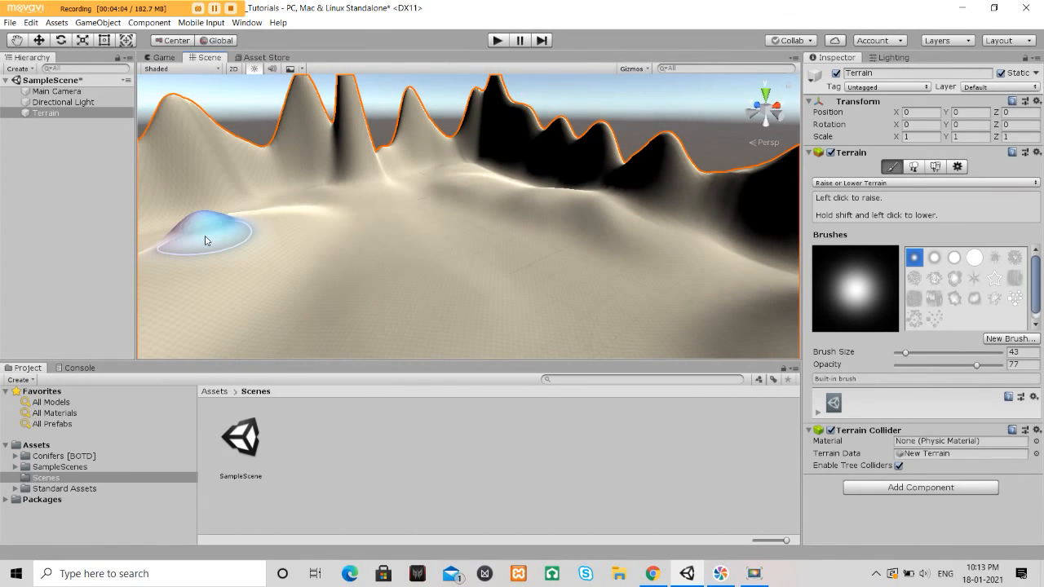